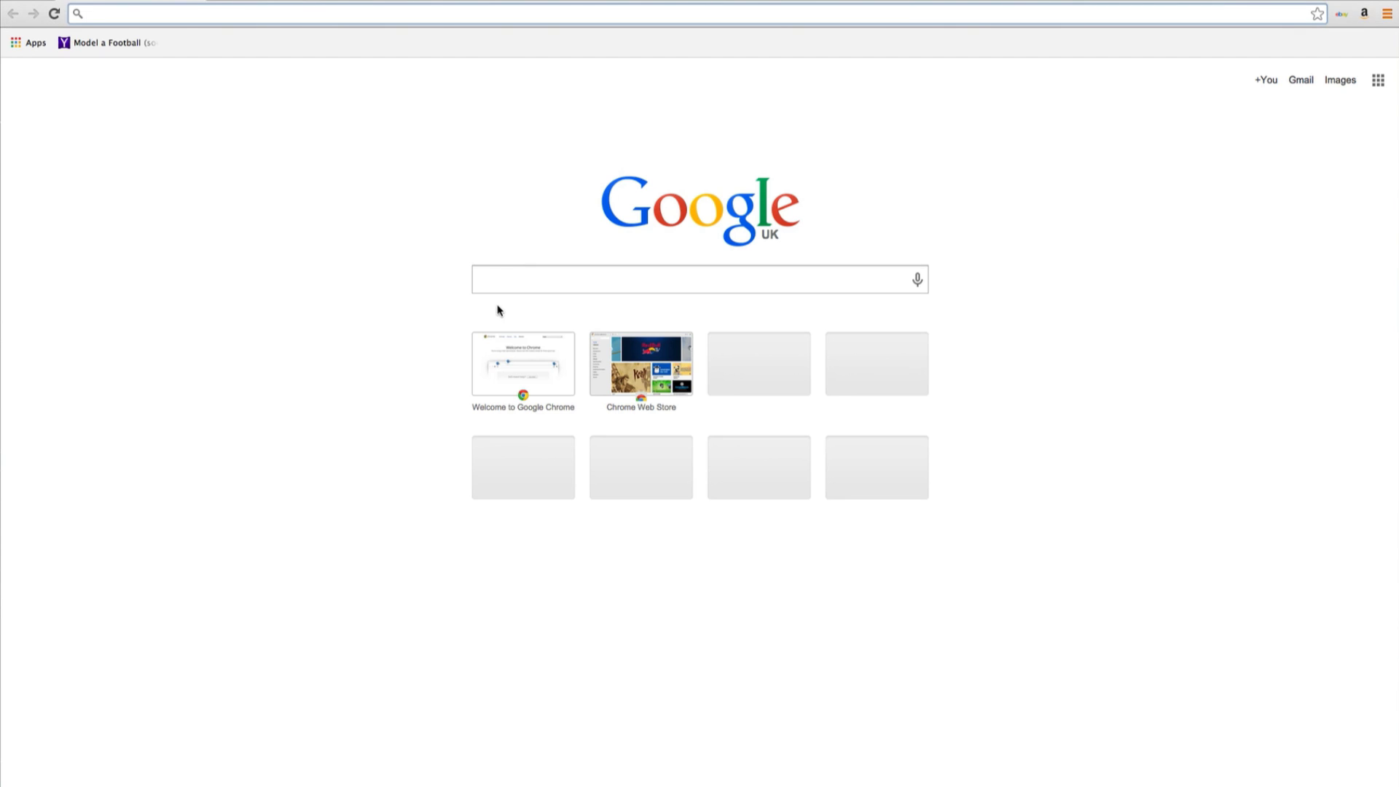
Search the web for 'qgis' and reach the KyngChaos QGIS download page for Mac
left_click(491, 281)
type("qgis")
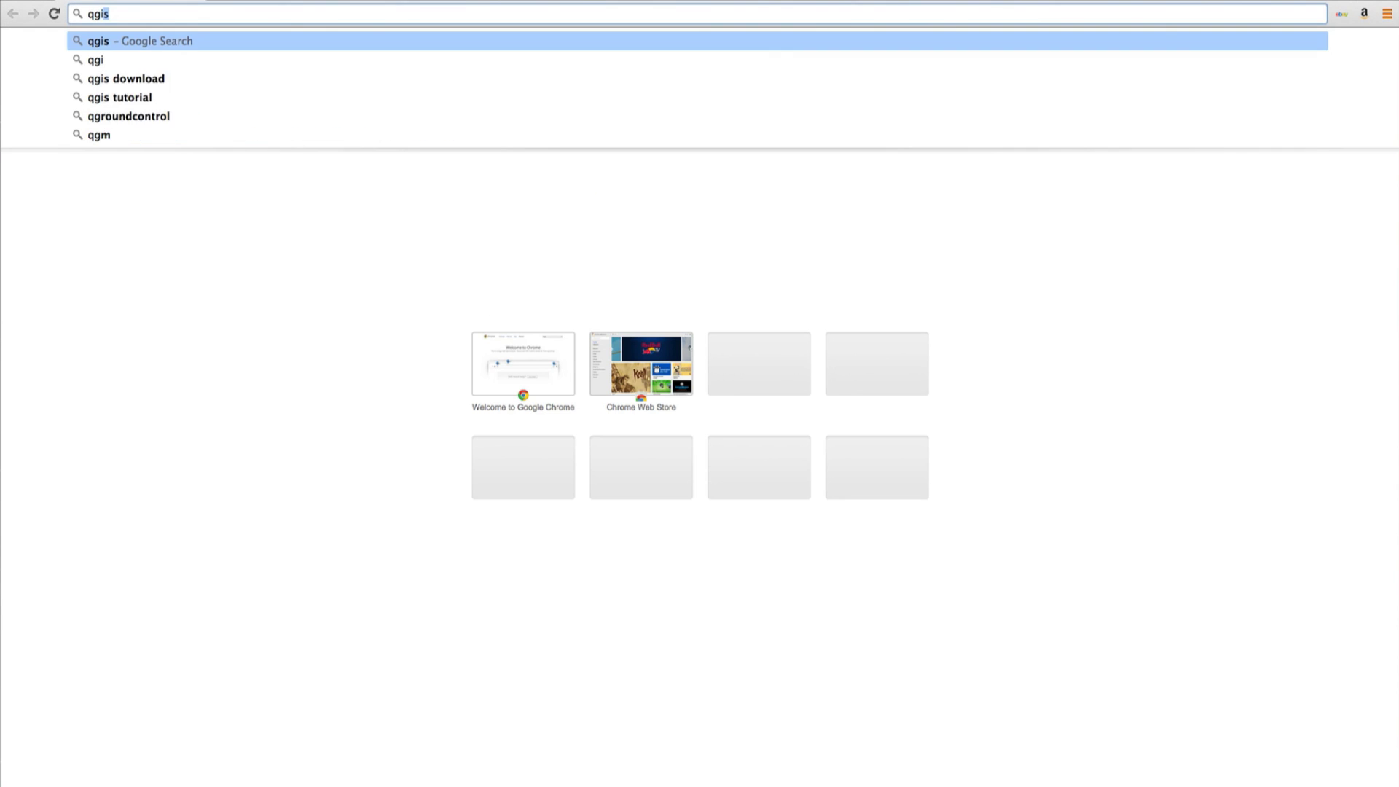
key("Return")
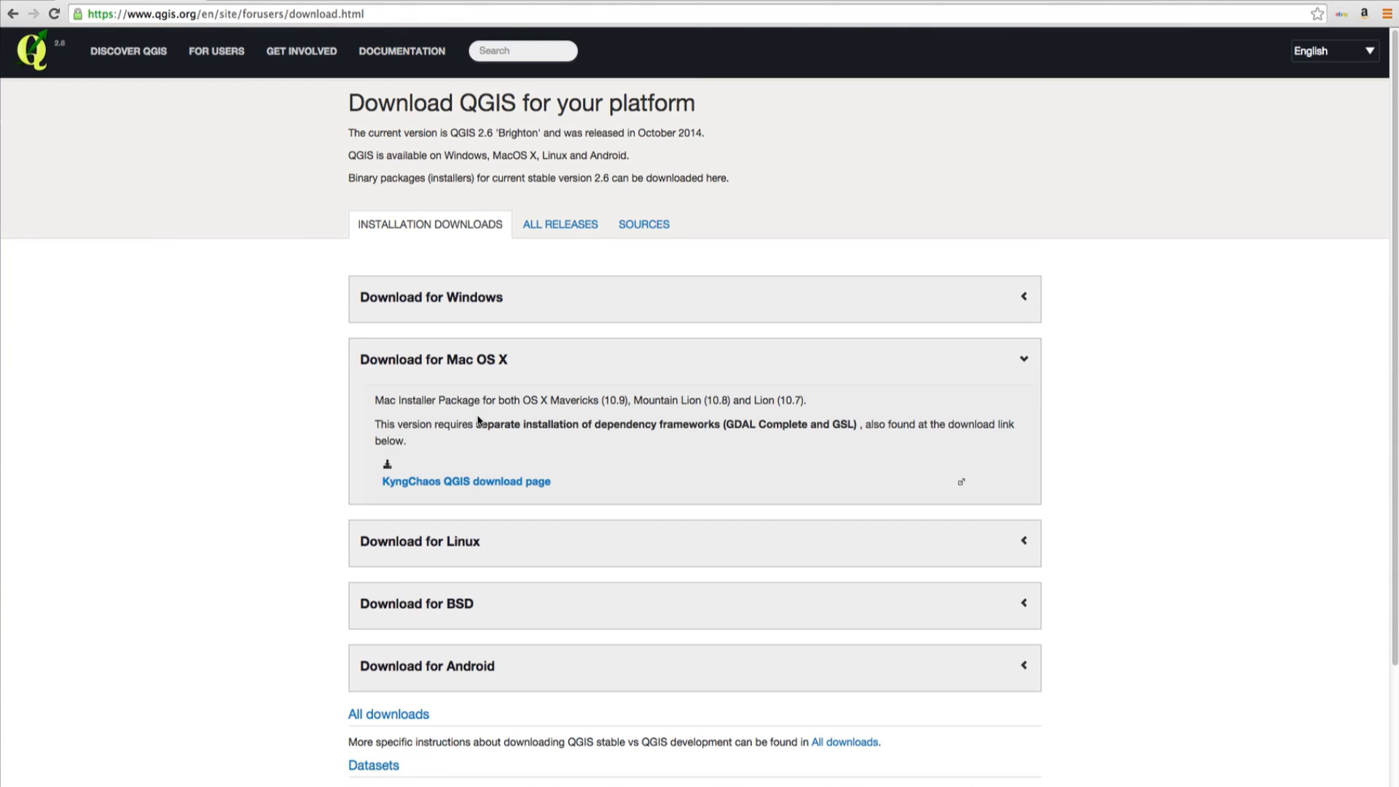
left_click(484, 483)
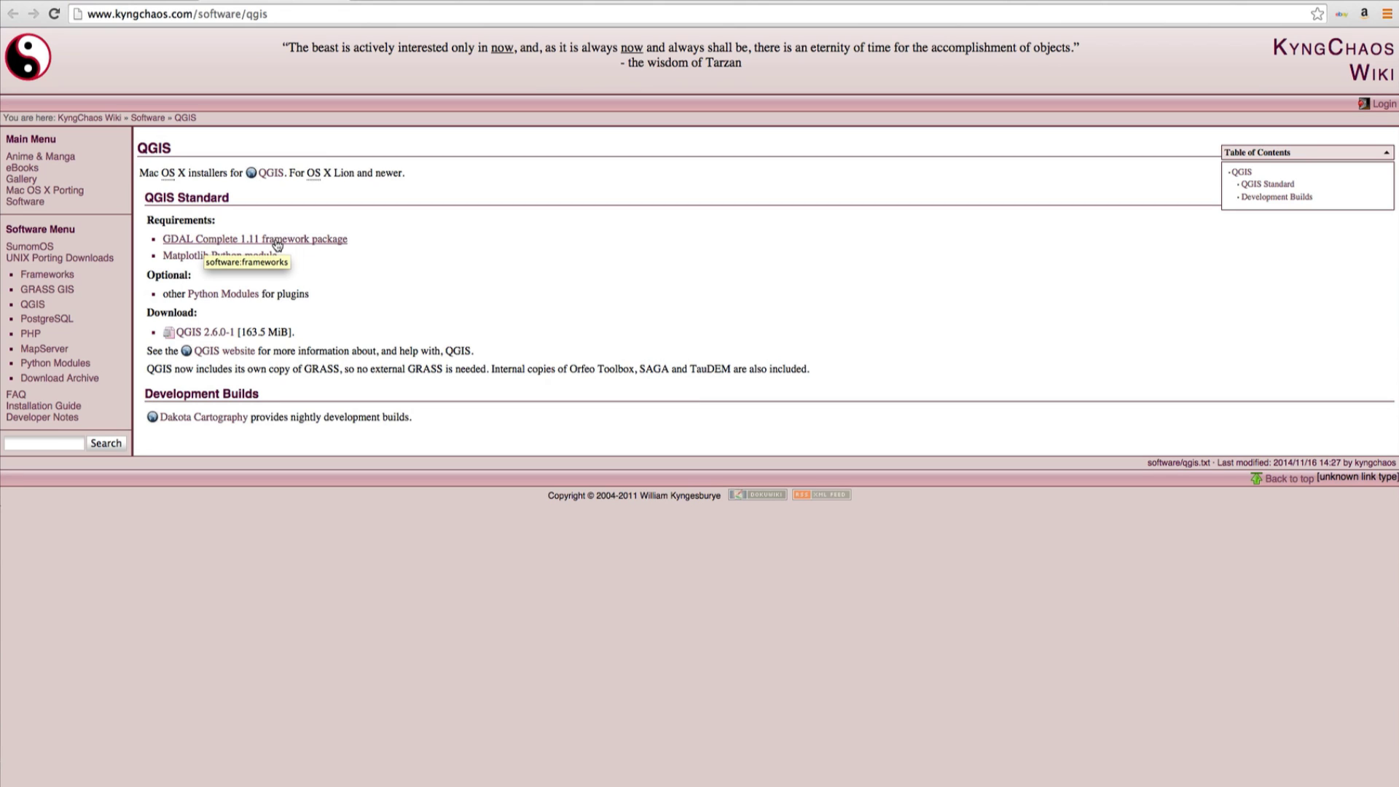
Download the GDAL 1.11 Complete framework package, return to the QGIS page and go to the Matplotlib module
left_click(275, 240)
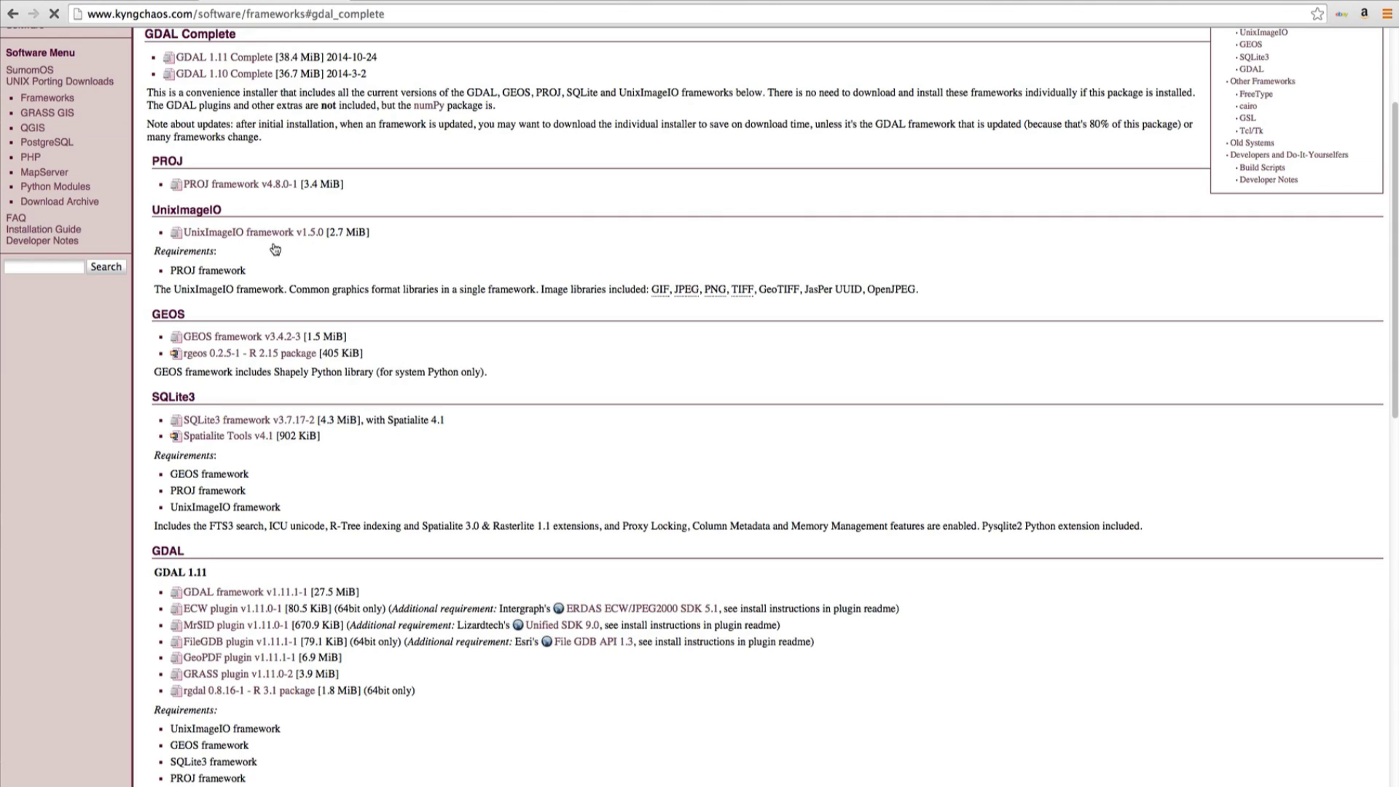
left_click(219, 62)
left_click(13, 16)
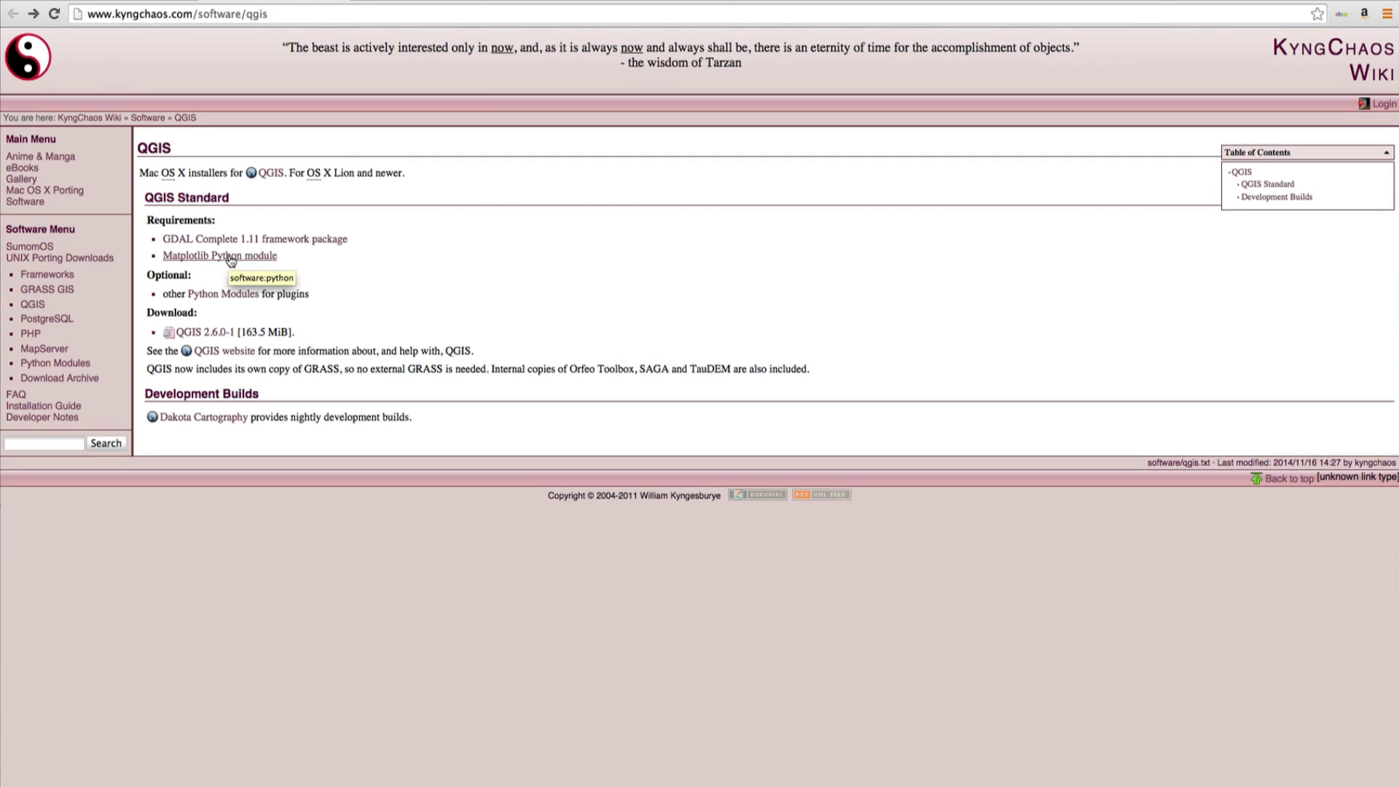
left_click(231, 258)
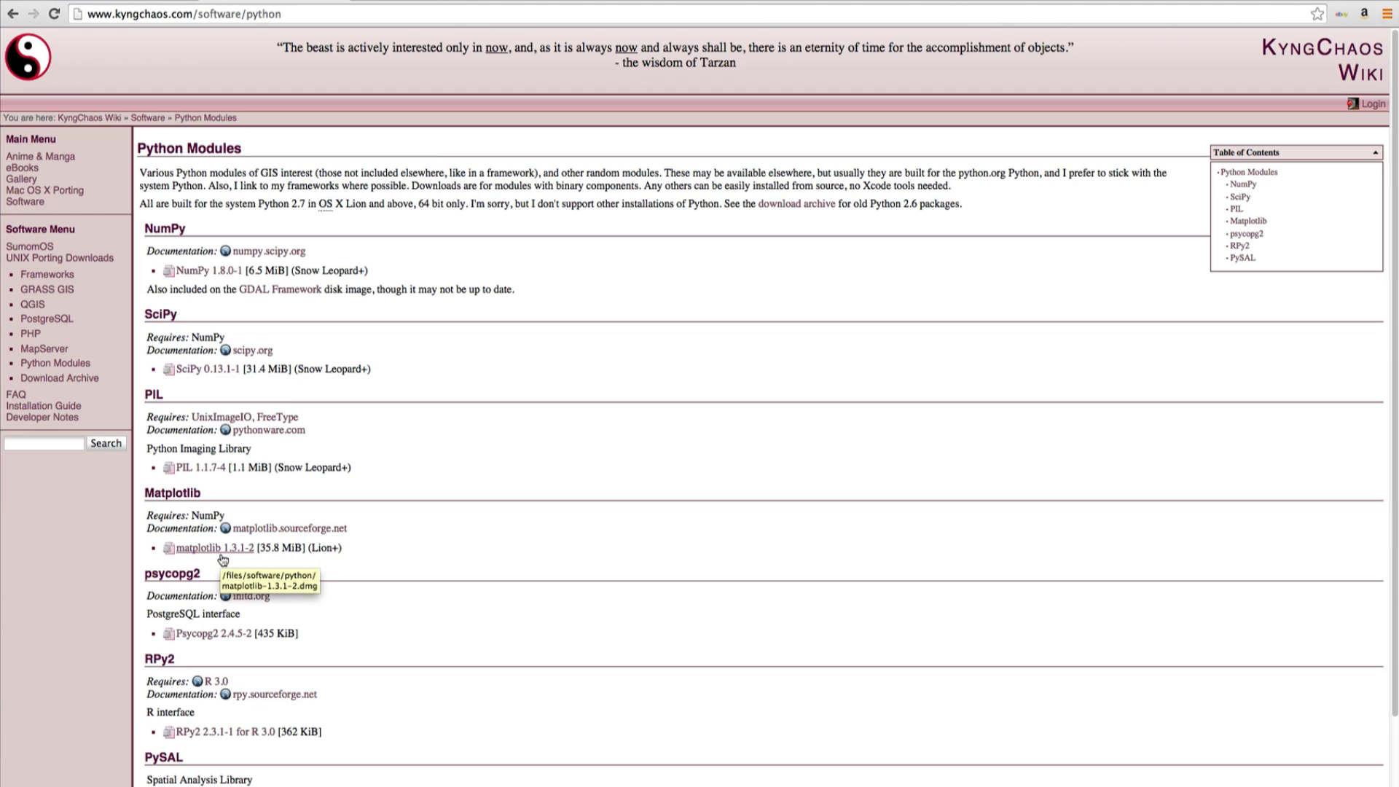
Go back from the Python Modules page to the KyngChaos QGIS page
left_click(12, 13)
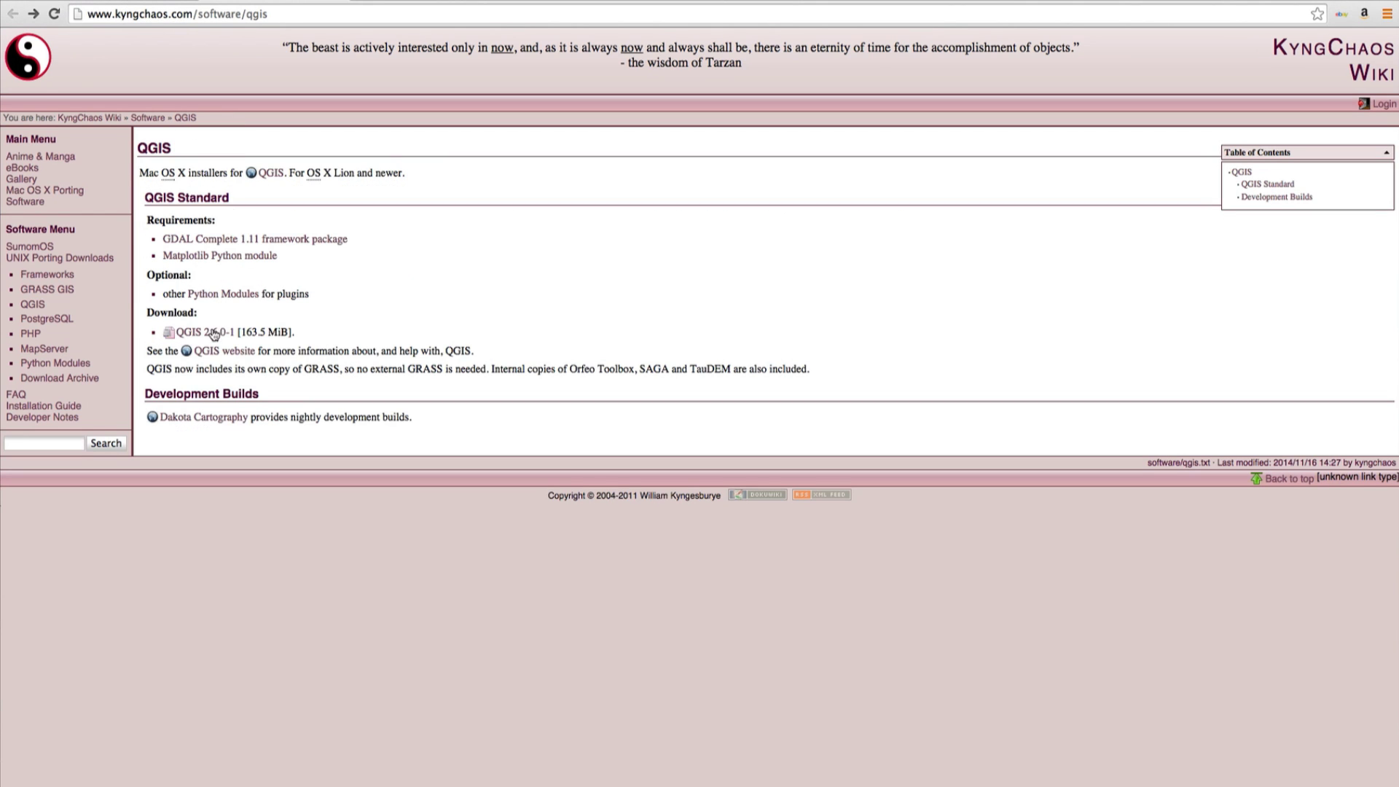